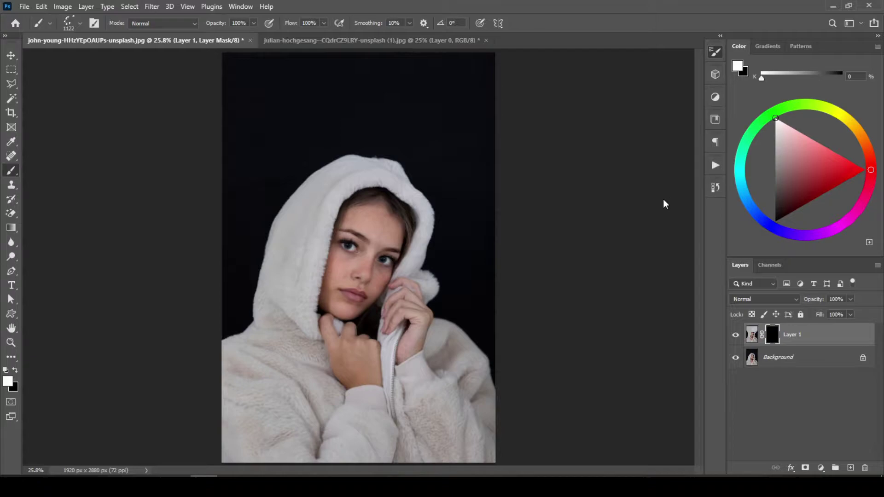
# Reduce the oversized brush to a small size for painting Layer 1's mask.
pyautogui.press('[')
# Resize the bird-flock brush to about 435 px.
pyautogui.press('[')
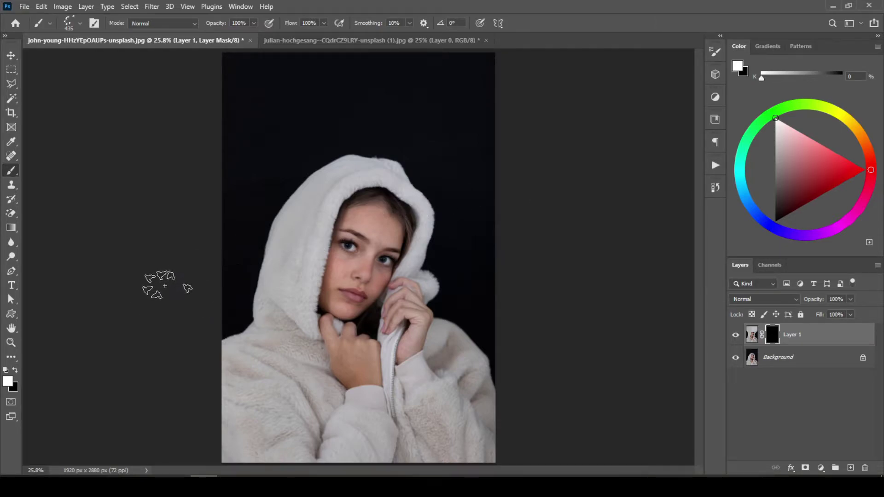
# Make white the foreground colour and stamp the first bird flocks just above the hood.
pyautogui.click(8, 369)
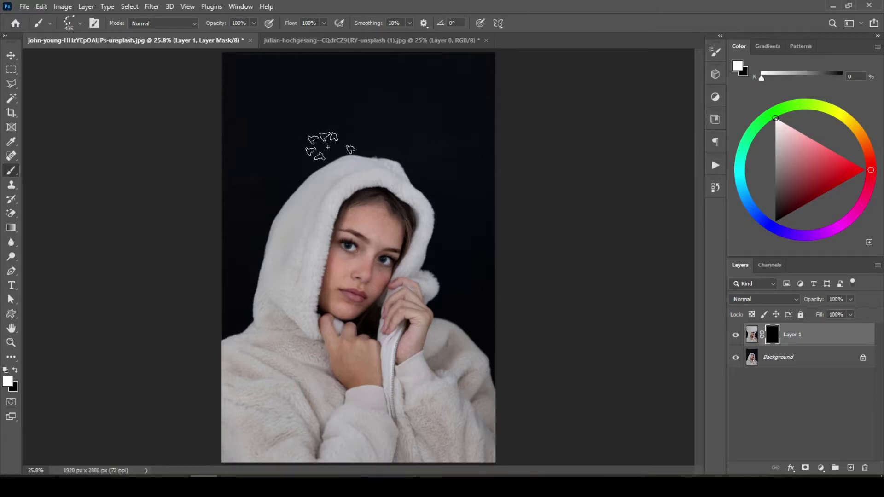
pyautogui.click(326, 150)
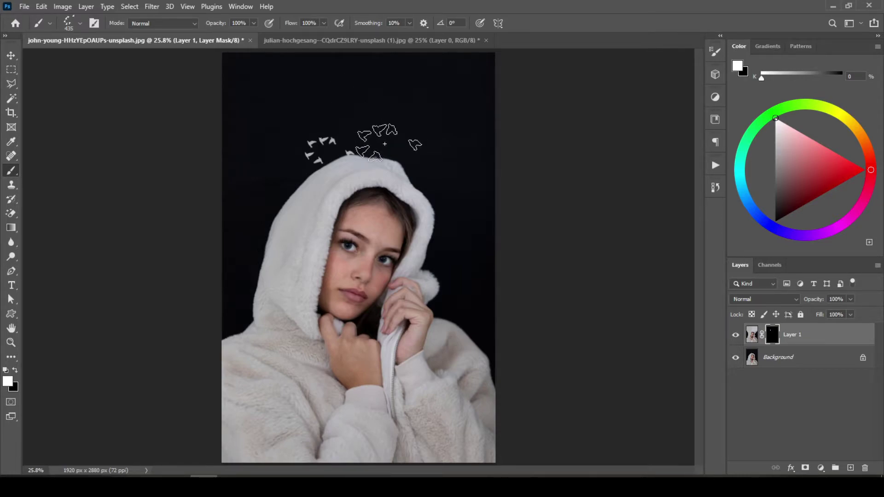
pyautogui.click(385, 144)
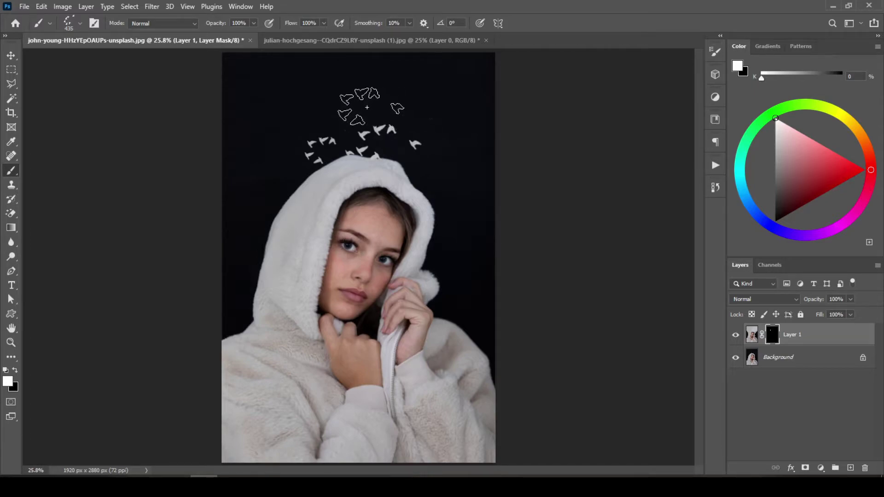
pyautogui.click(367, 107)
pyautogui.click(283, 138)
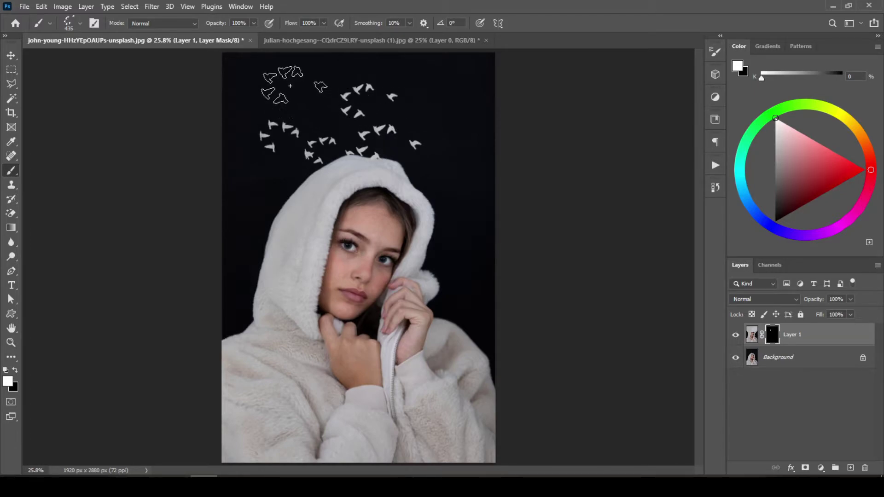
pyautogui.click(334, 66)
pyautogui.click(369, 124)
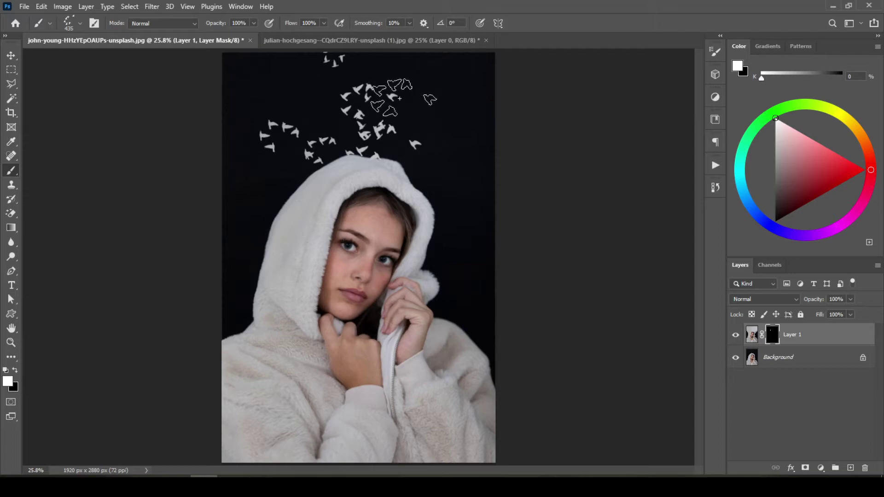
pyautogui.click(396, 134)
pyautogui.click(428, 183)
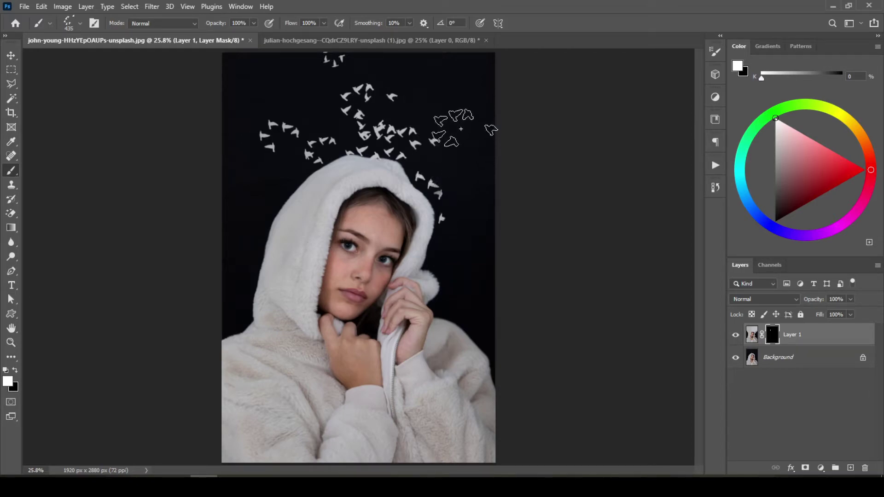
# Stamp more white birds across the upper sky, left and right of the hood.
pyautogui.click(456, 104)
pyautogui.click(377, 89)
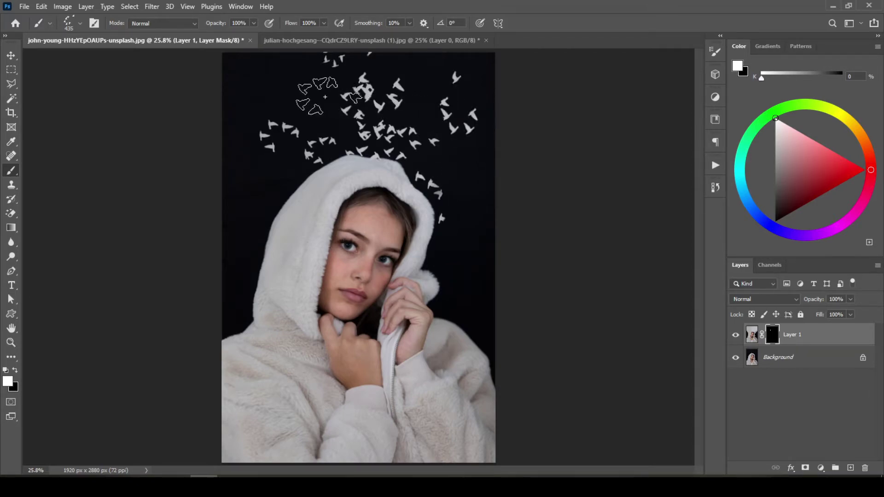
pyautogui.click(327, 130)
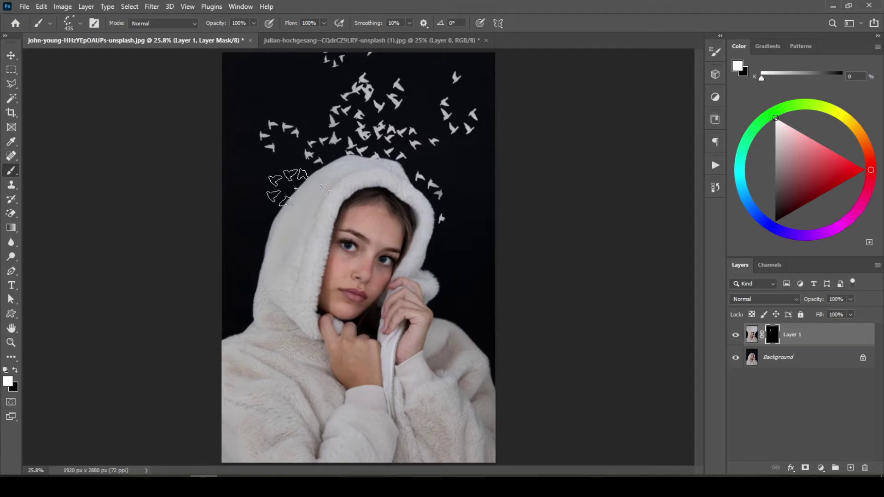
pyautogui.click(287, 185)
pyautogui.click(252, 123)
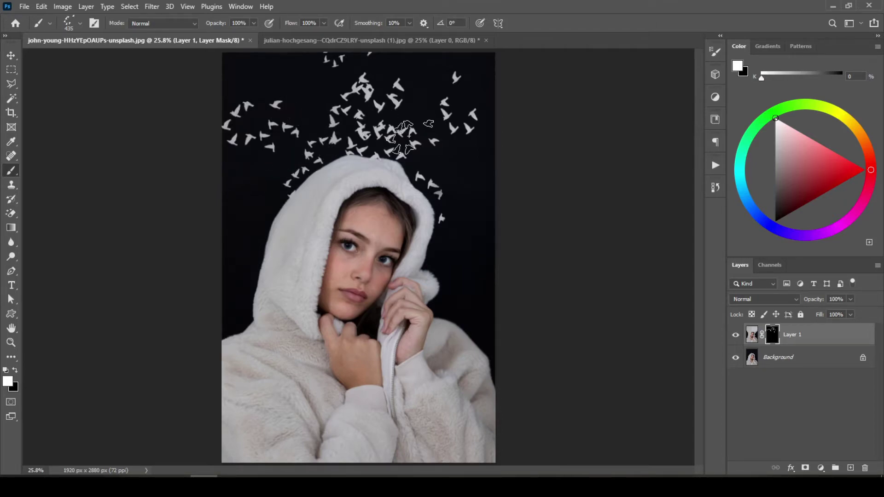
pyautogui.click(423, 153)
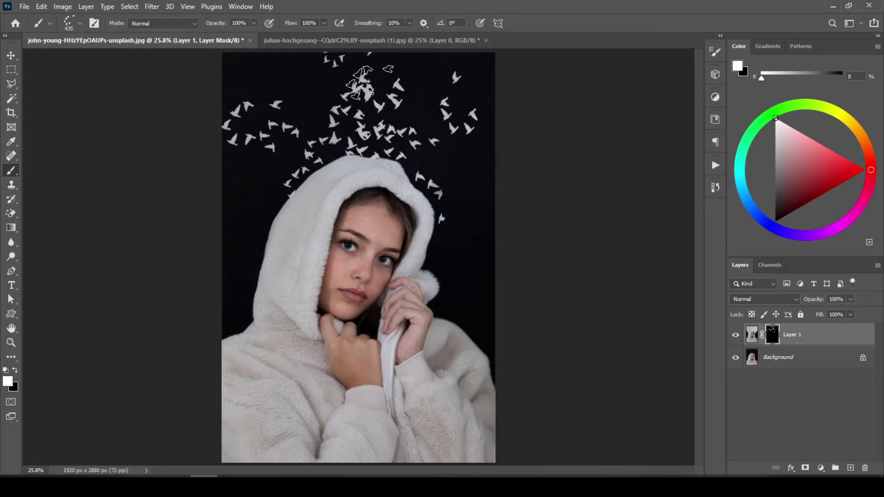
pyautogui.click(364, 83)
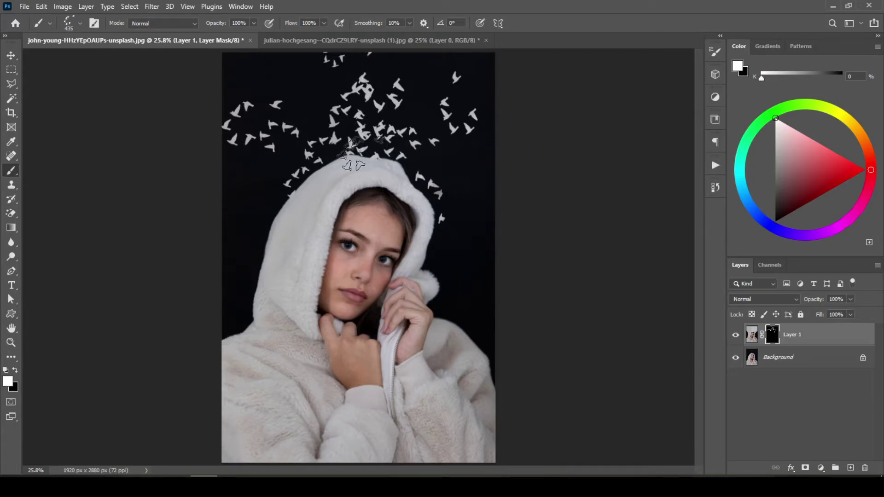
pyautogui.click(436, 181)
# Duplicate Layer 1 and target the copy's black mask, back on the bird Brush.
pyautogui.hotkey('ctrl', 'j')
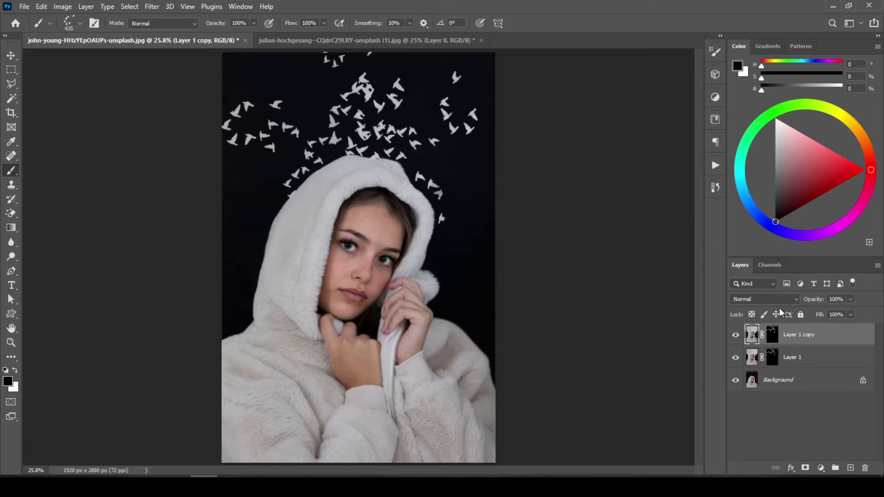
pyautogui.click(773, 335)
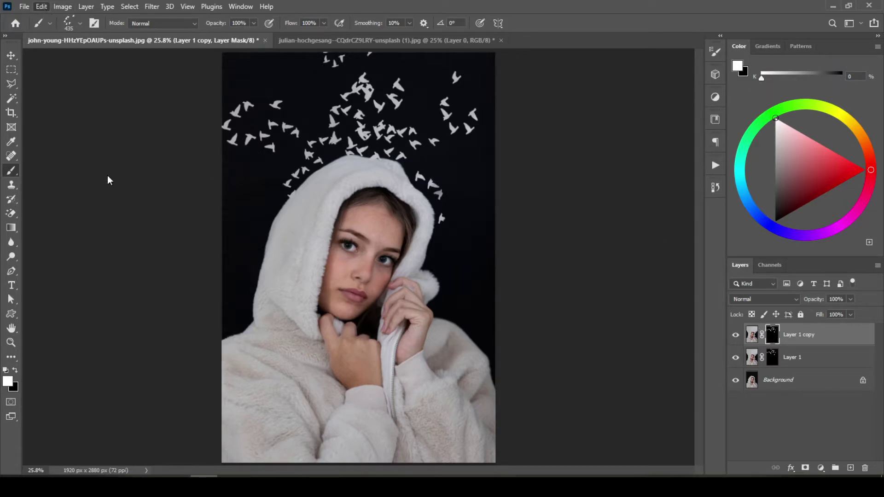
pyautogui.press('i')
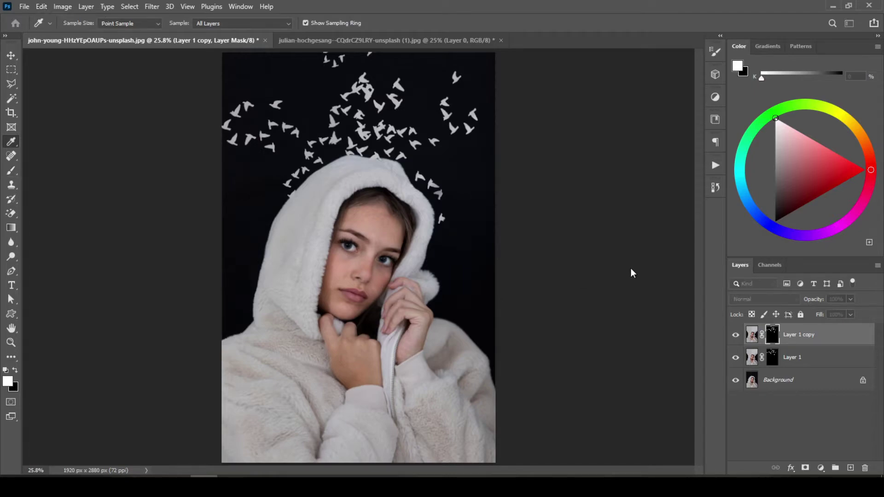
pyautogui.press('b')
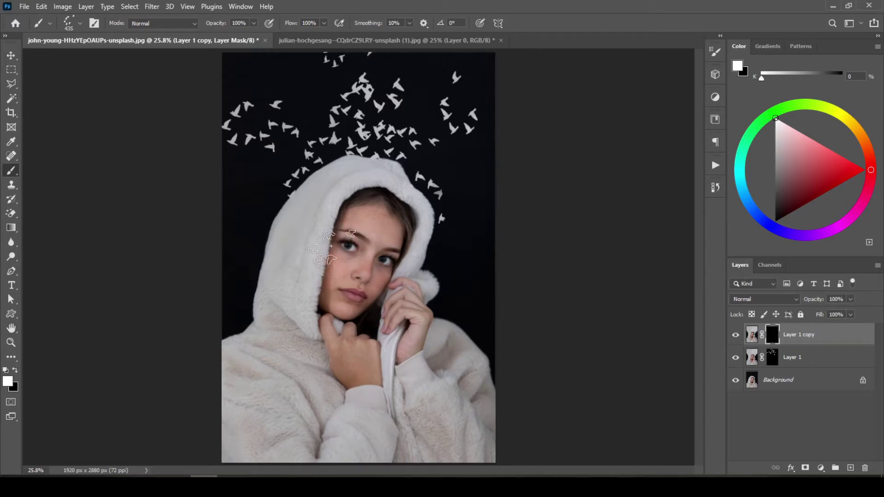
# Enlarge the bird brush to 1000 px and stamp large white birds around the hood.
pyautogui.press(']')
pyautogui.press(']')
pyautogui.press(']')
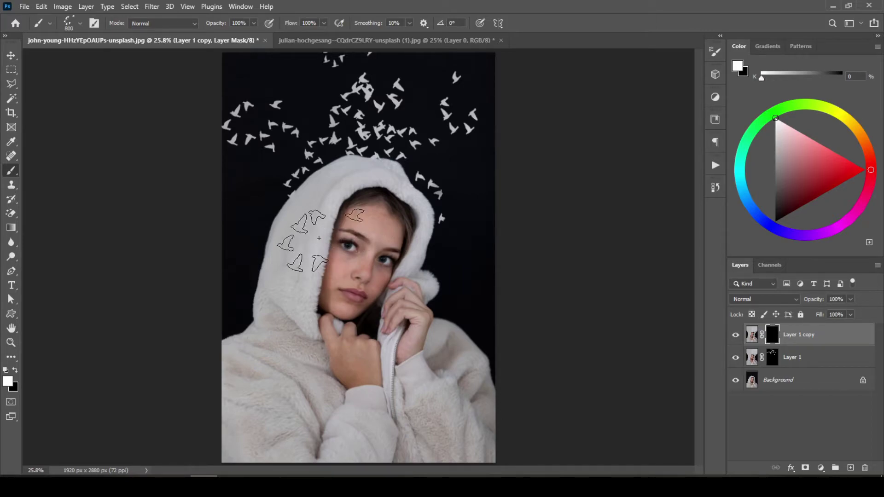
pyautogui.press(']')
pyautogui.press(']')
pyautogui.press(']')
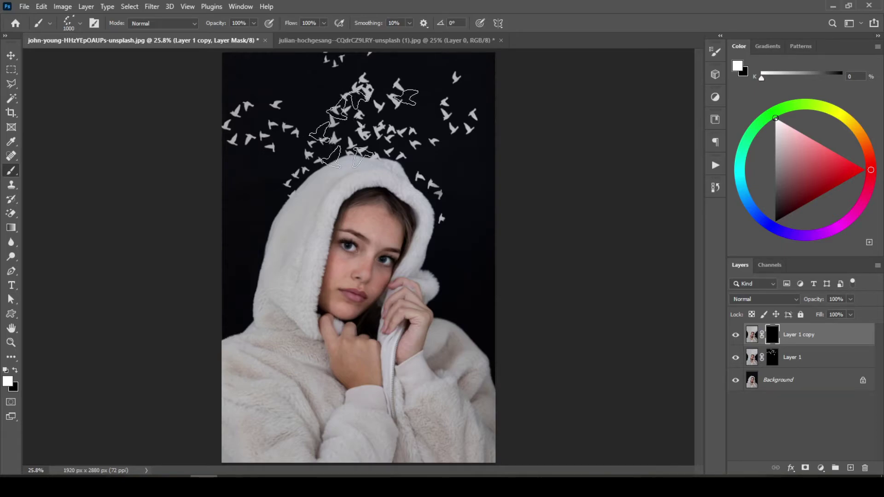
pyautogui.click(360, 124)
pyautogui.click(325, 117)
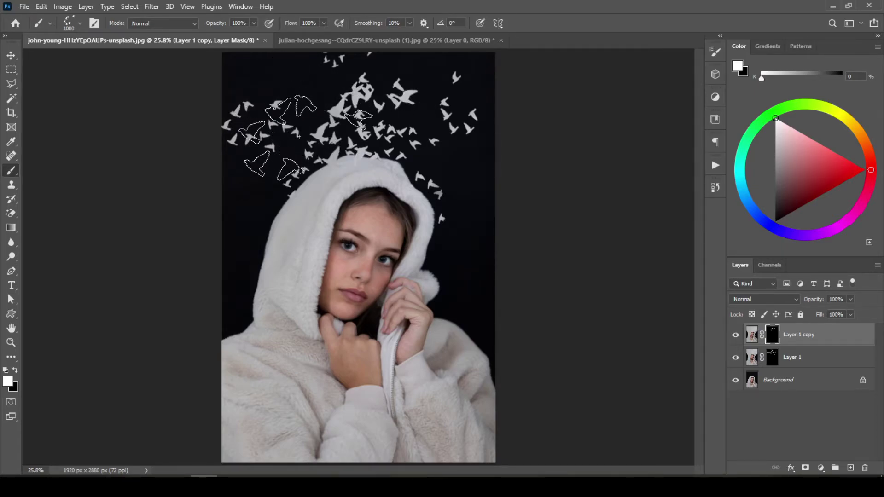
pyautogui.click(284, 149)
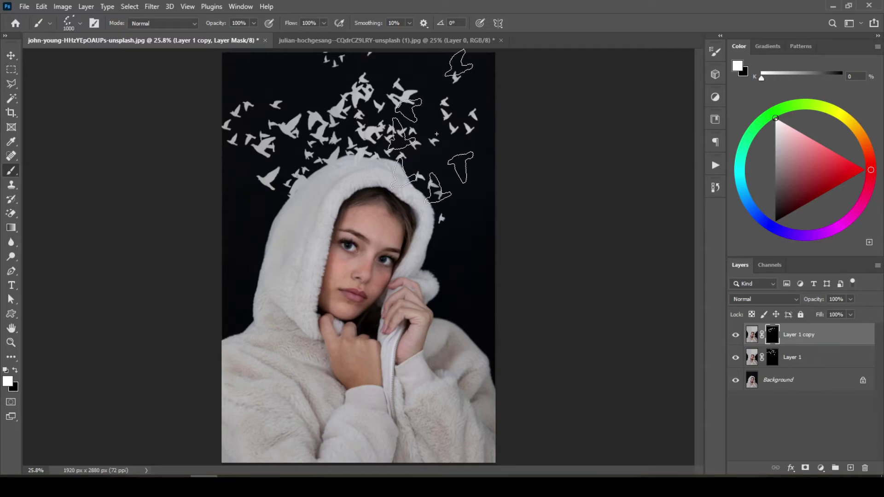
pyautogui.moveTo(430, 163); pyautogui.dragTo(442, 132)
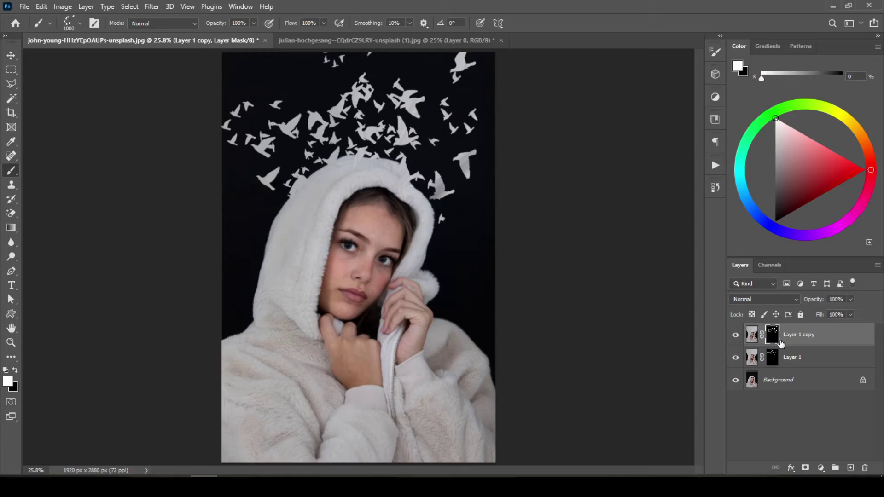
# Select Layer 1 and set its opacity to exactly 66%.
pyautogui.click(816, 360)
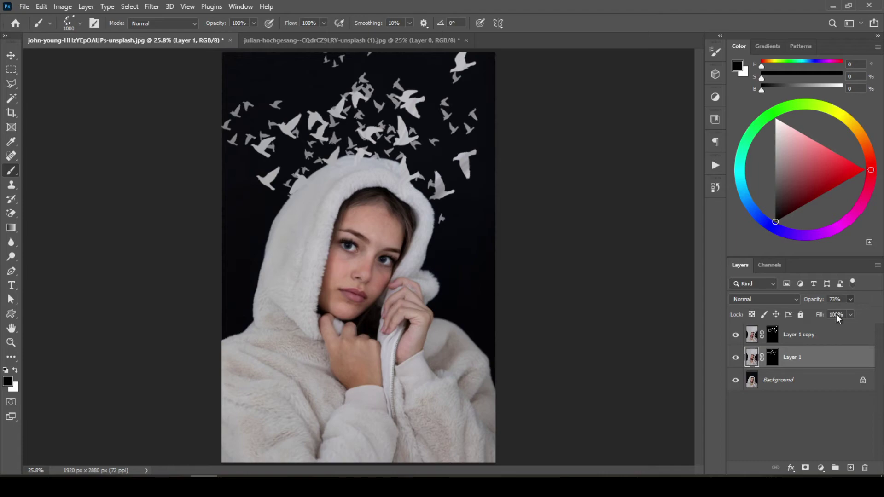
pyautogui.moveTo(834, 309); pyautogui.dragTo(833, 311)
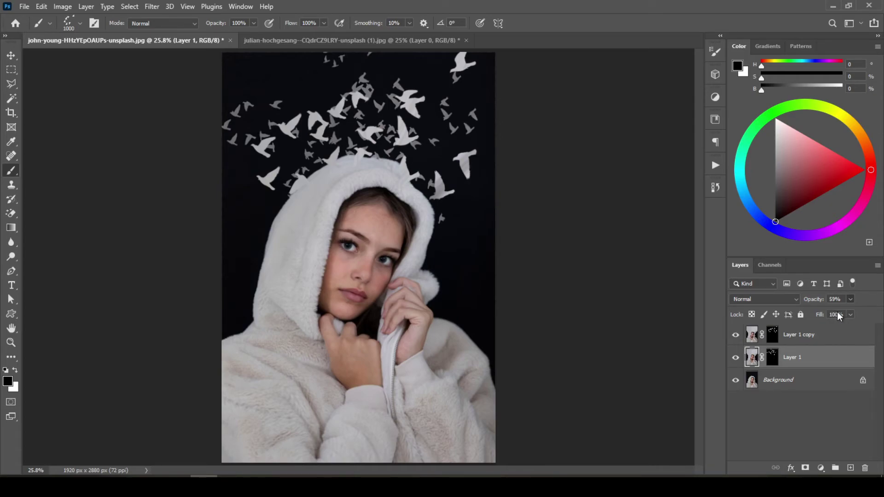
pyautogui.moveTo(834, 312); pyautogui.dragTo(826, 310)
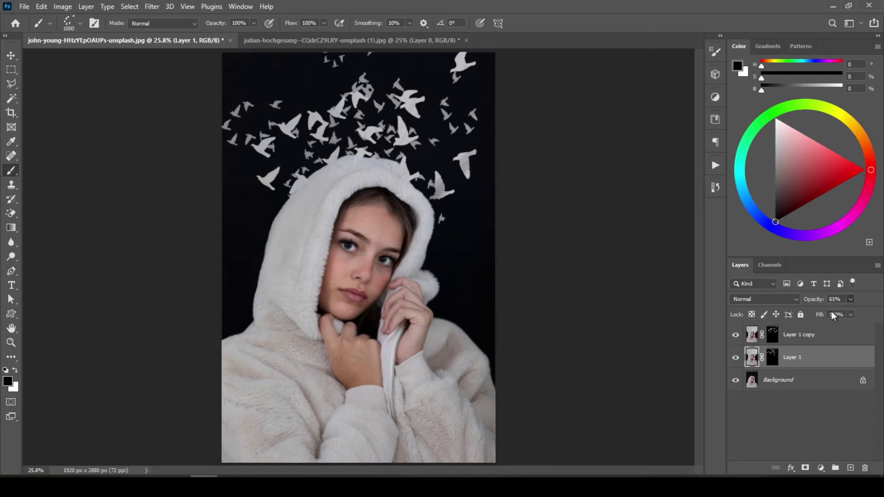
pyautogui.moveTo(831, 311); pyautogui.dragTo(828, 311)
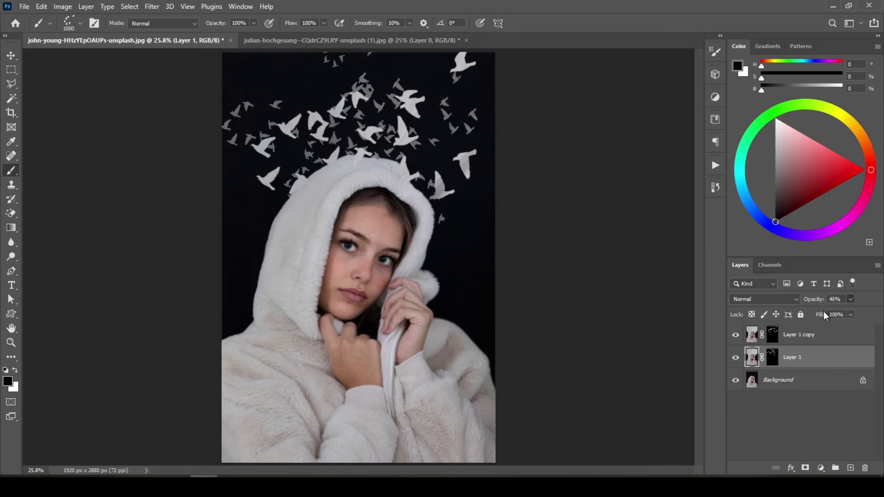
pyautogui.moveTo(823, 312); pyautogui.dragTo(823, 311)
pyautogui.doubleClick(836, 299)
pyautogui.write('6')
pyautogui.write('0')
pyautogui.click(827, 300)
pyautogui.write('5')
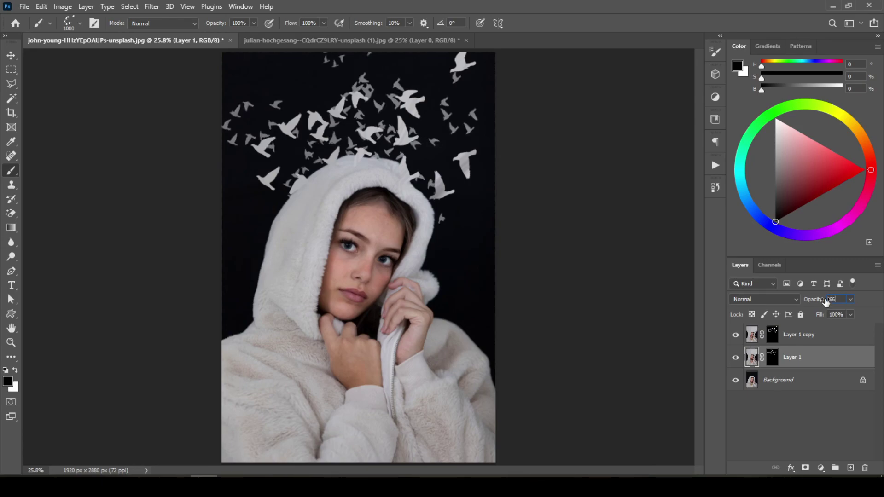
pyautogui.hotkey('shift', 'Up')
pyautogui.click(835, 298)
pyautogui.press('Return')
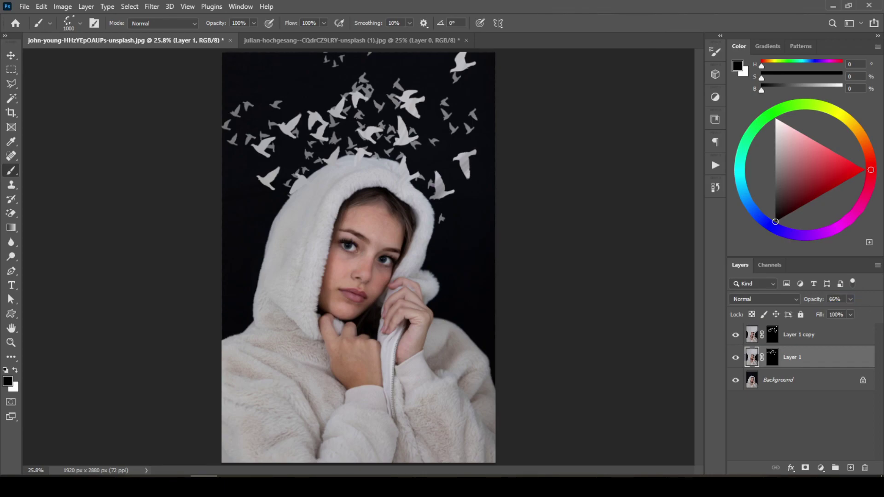